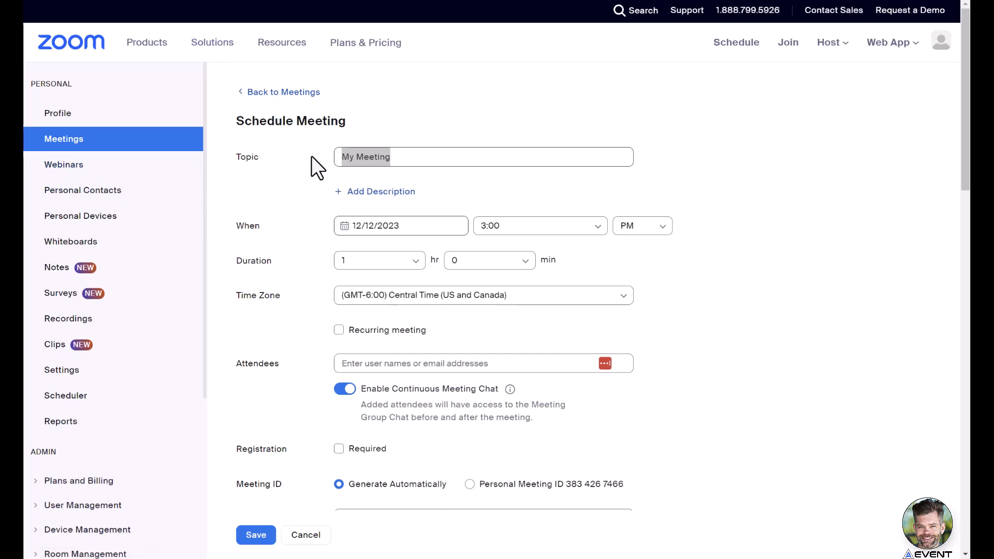
Set the topic of the meeting being scheduled to "Tutorial".
left_click(399, 157)
left_click(409, 156)
key("ctrl+a")
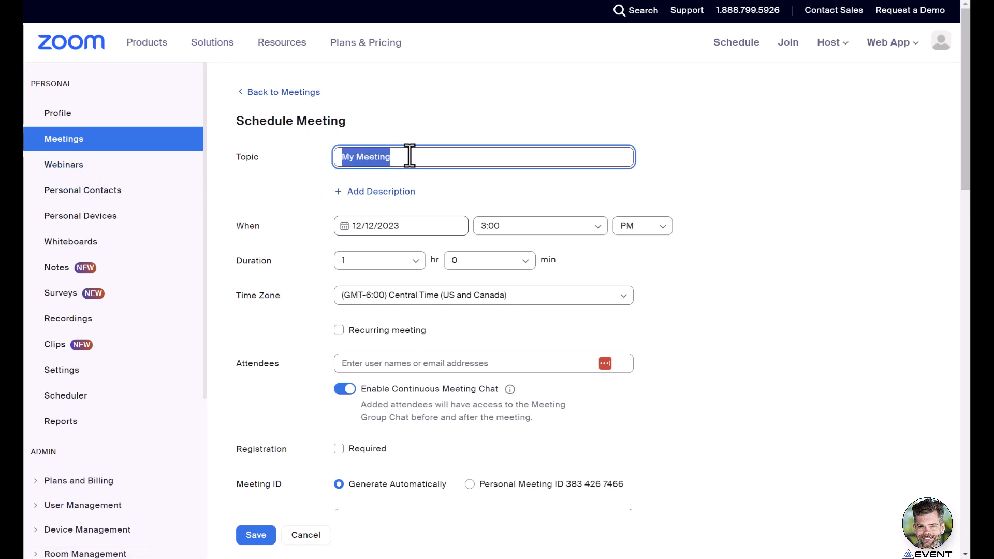
type("Tutorial")
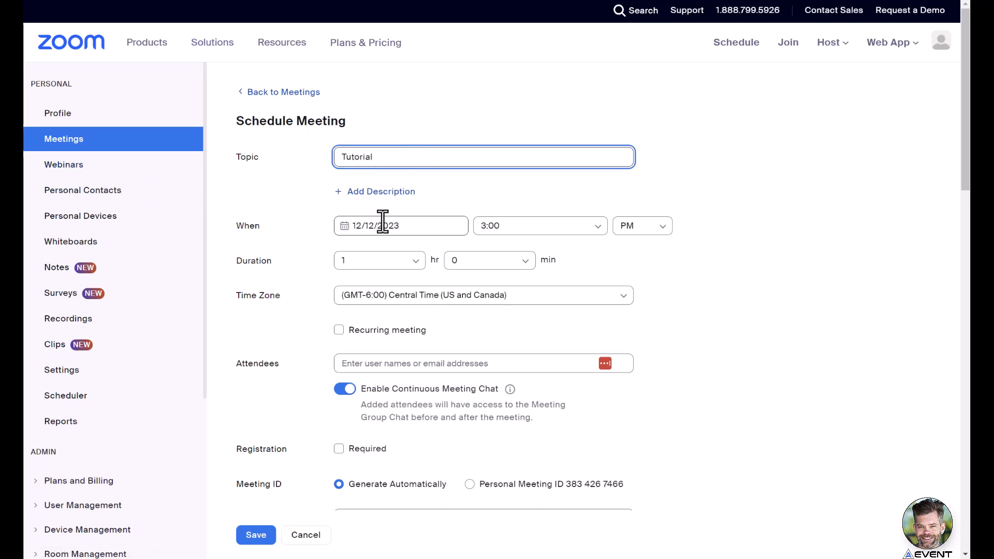
Schedule the meeting for 12/19/2023 at 03:00 PM.
left_click(383, 226)
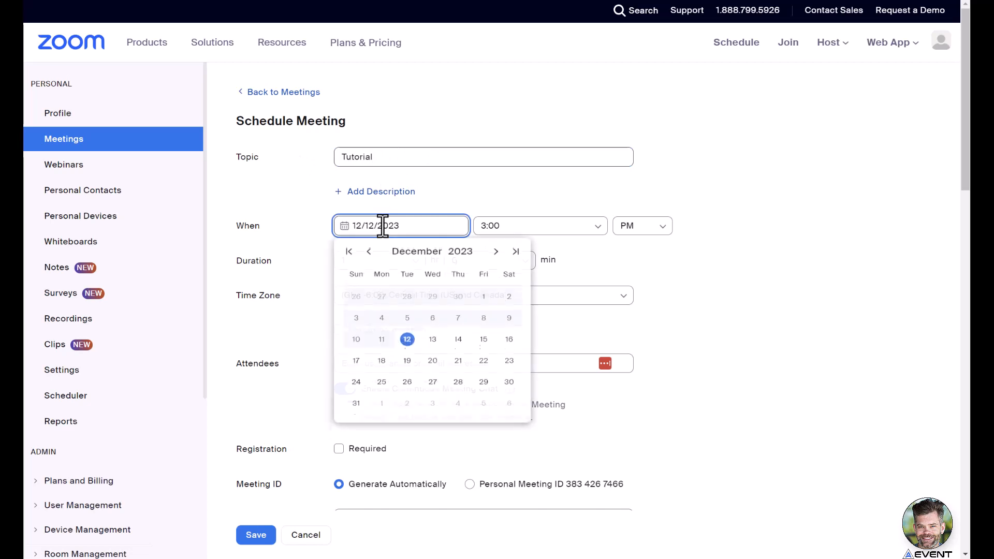
left_click(404, 364)
left_click(501, 226)
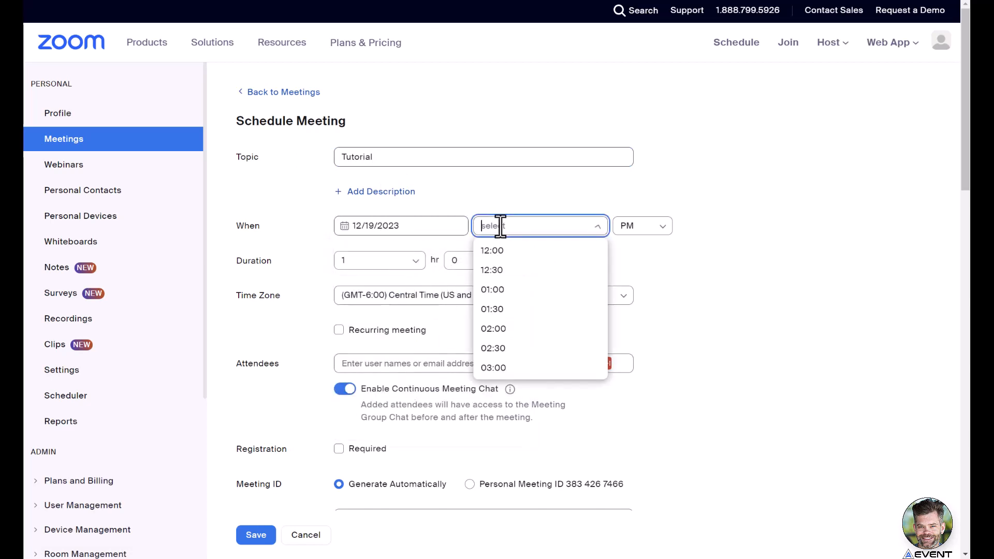
left_click(494, 368)
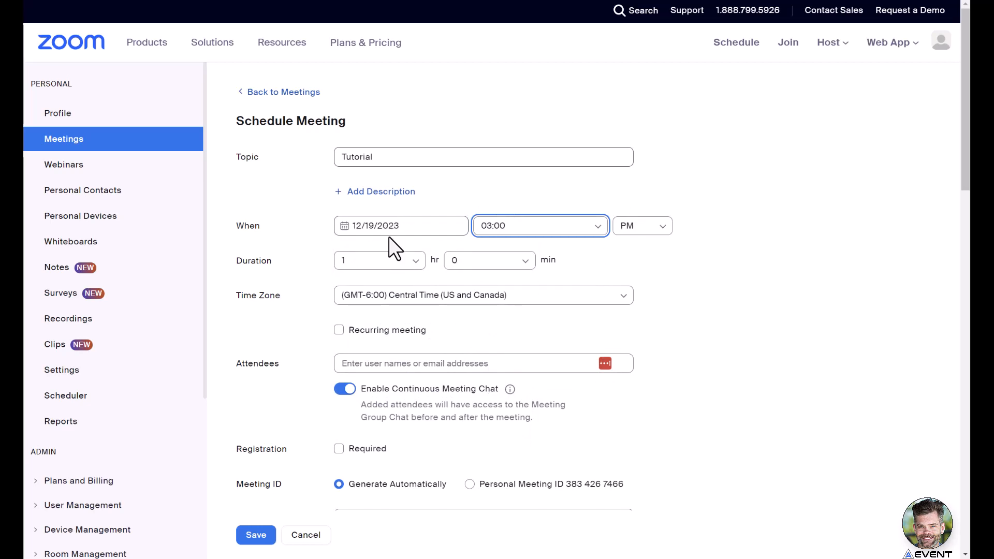
Make the meeting recur daily, ending after 5 occurrences.
left_click(341, 331)
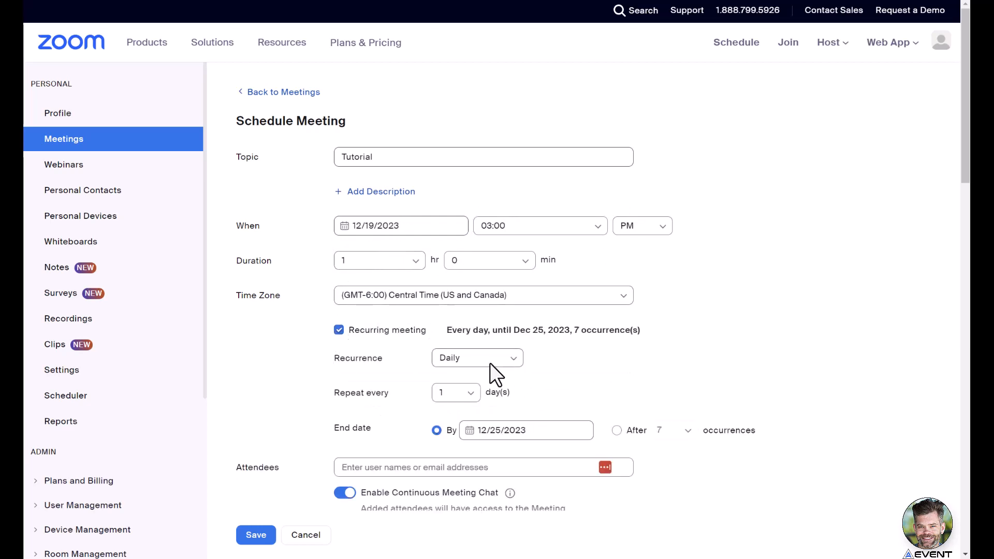
left_click(617, 435)
left_click(673, 430)
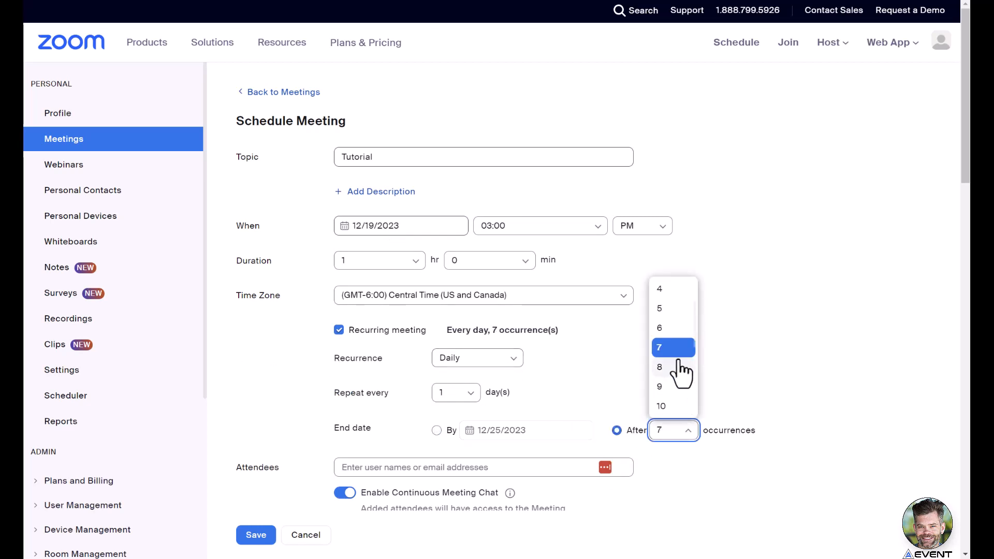
left_click(670, 311)
left_click(724, 329)
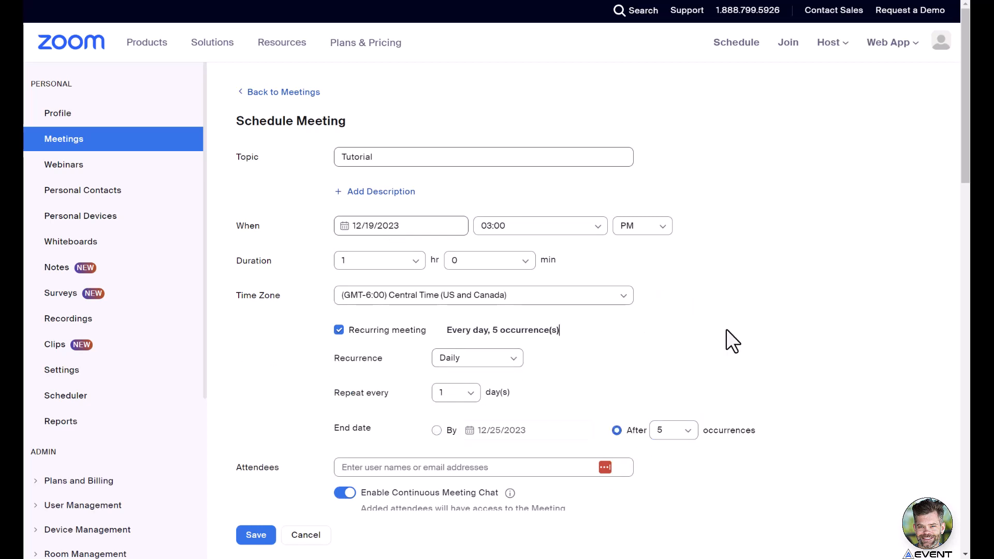
Require registration for the recurring meeting and save it.
scroll(763, 259, "down", 1)
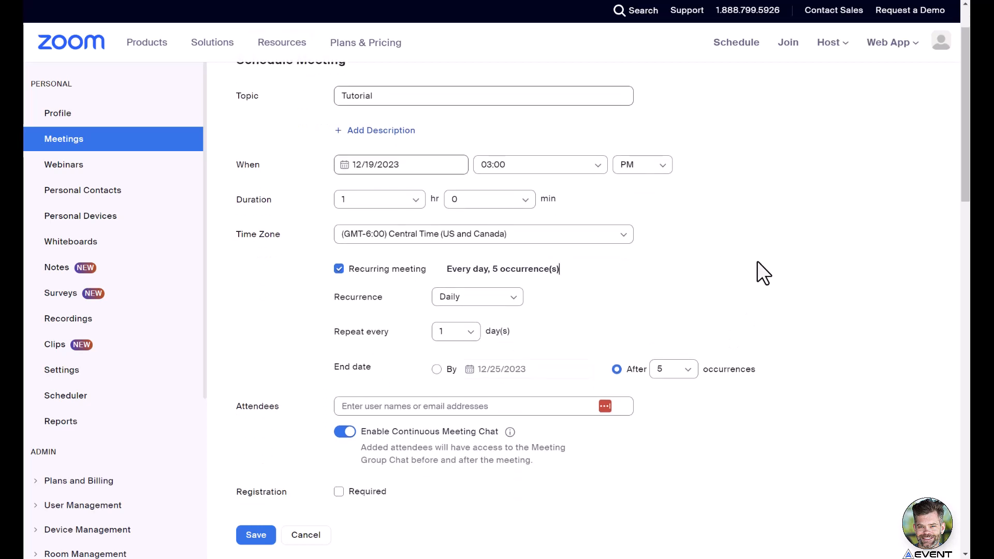
scroll(760, 269, "down", 1)
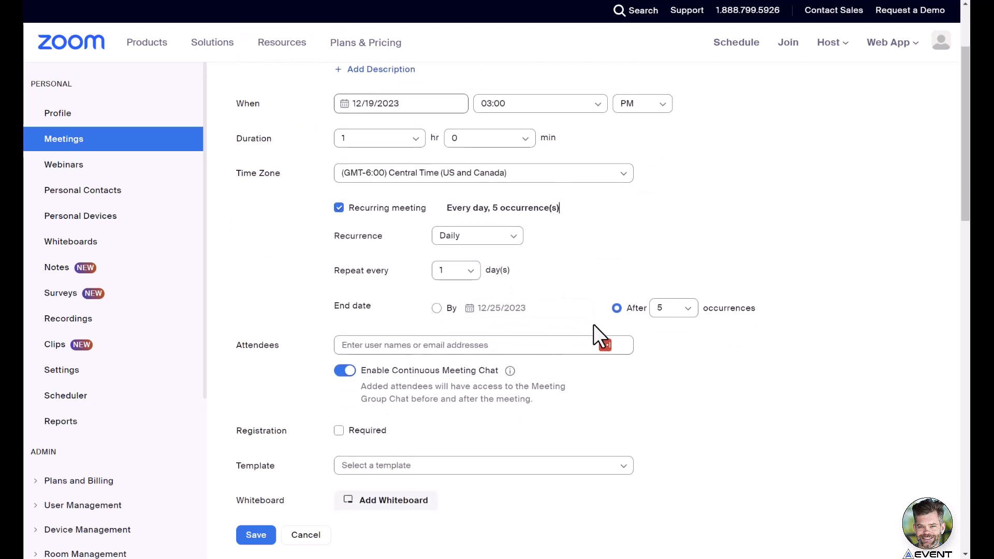
scroll(594, 324, "down", 1)
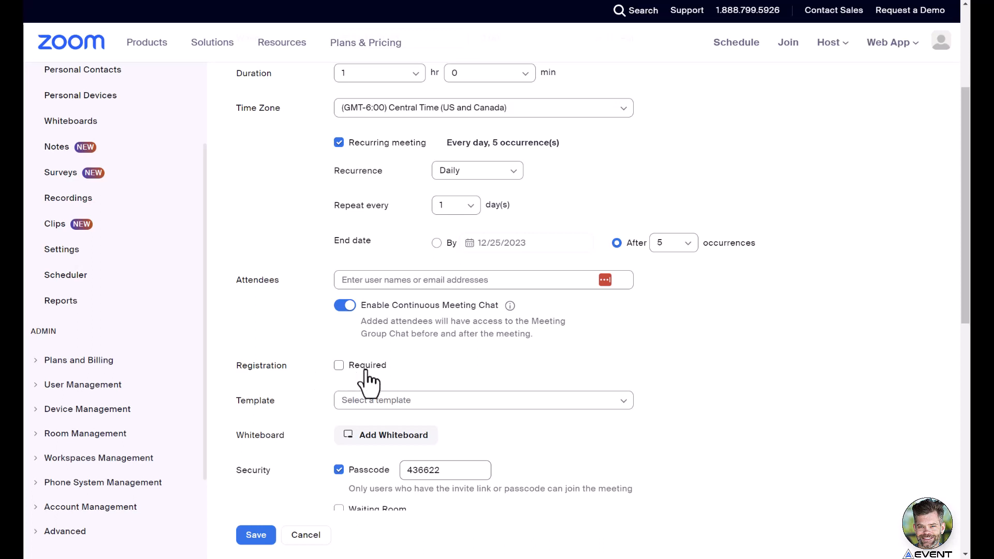
left_click(339, 366)
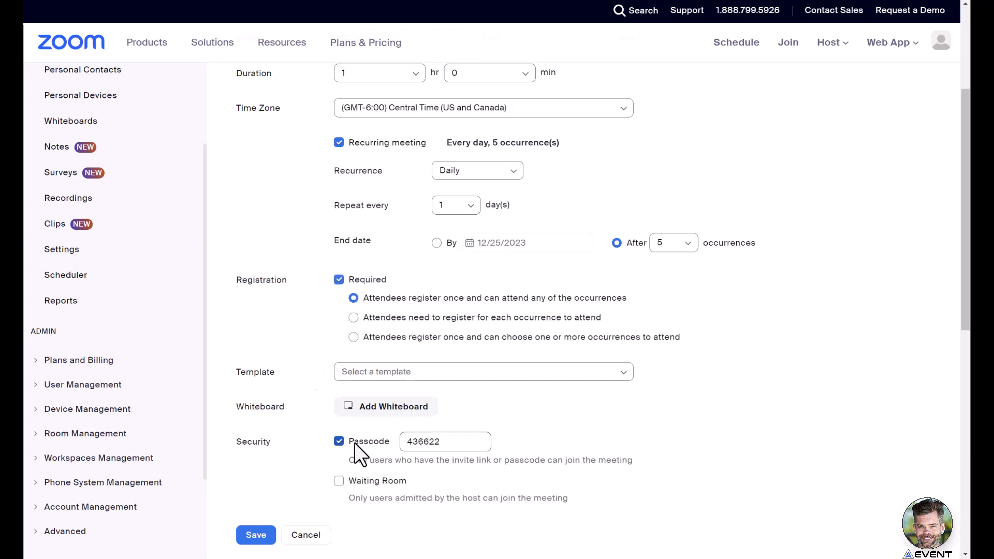
scroll(379, 376, "down", 2)
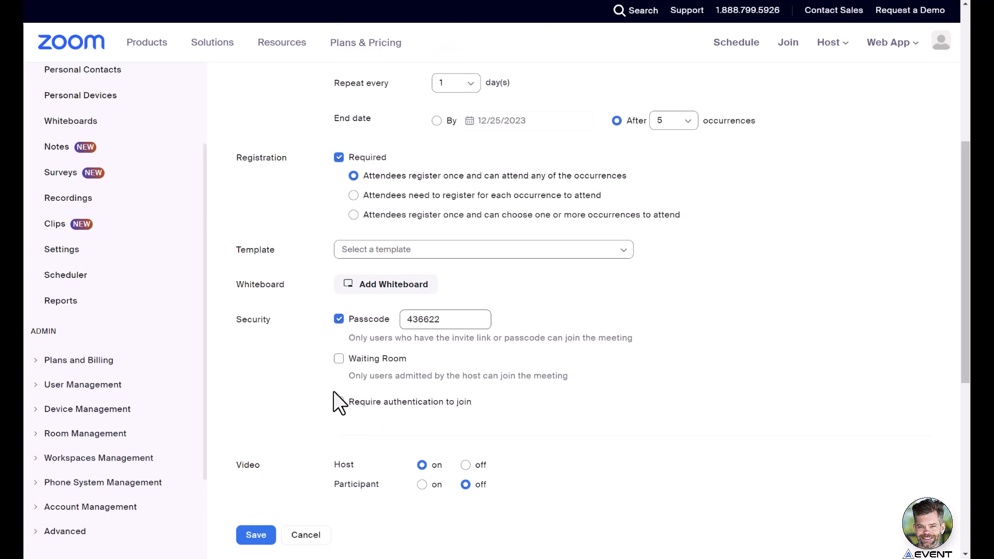
scroll(387, 455, "down", 1)
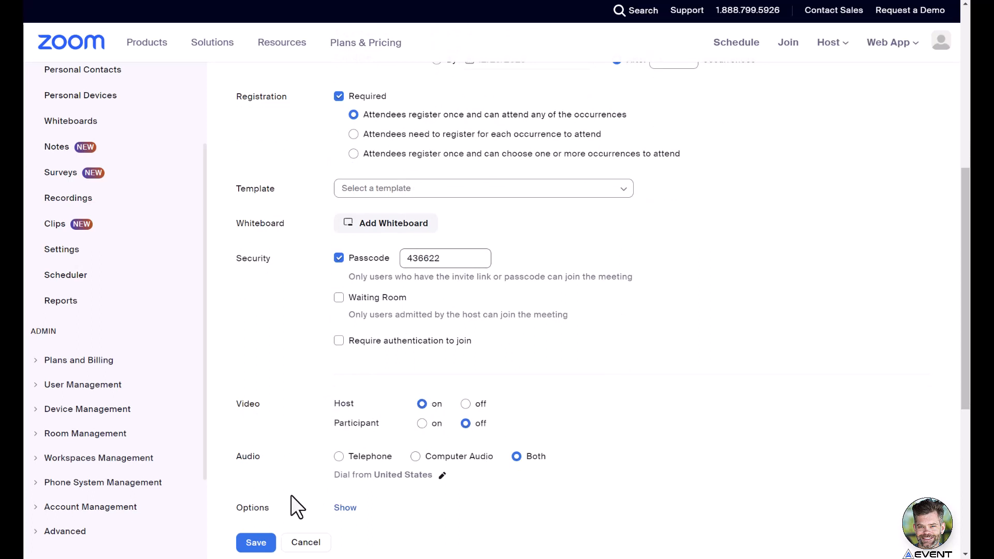
left_click(259, 543)
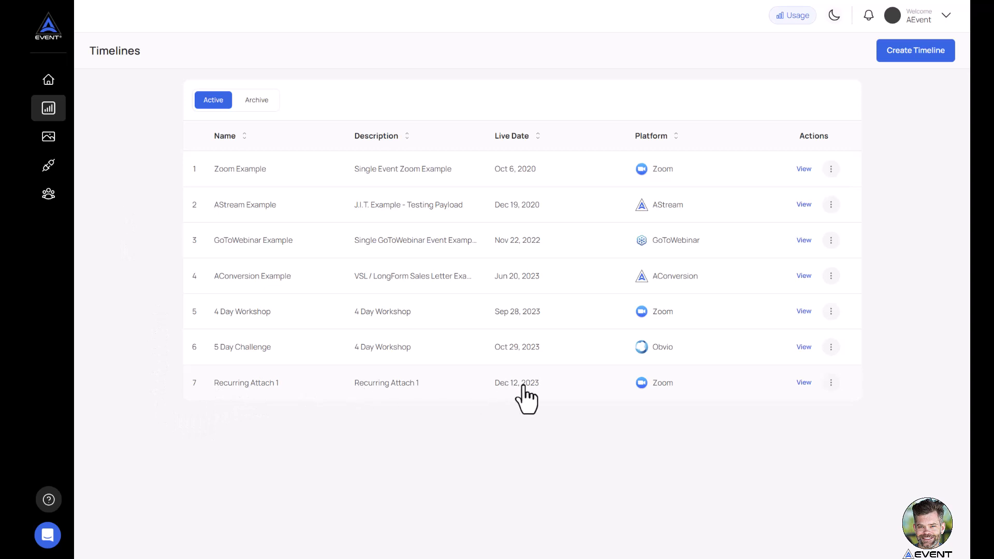
Switch to AEvent and start a new timeline with the Evergreen Webinar event type and the Evergreen Webinar template.
left_click(912, 57)
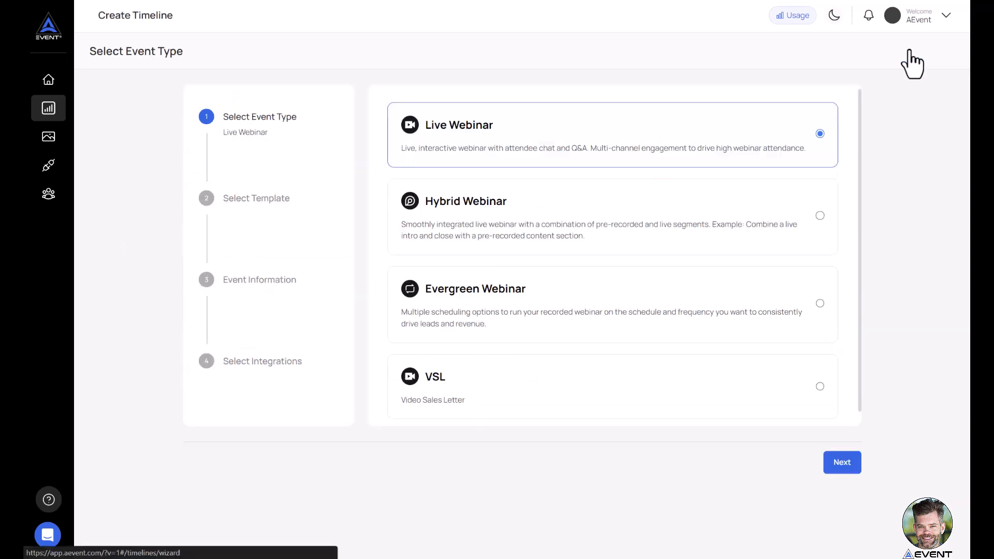
left_click(469, 315)
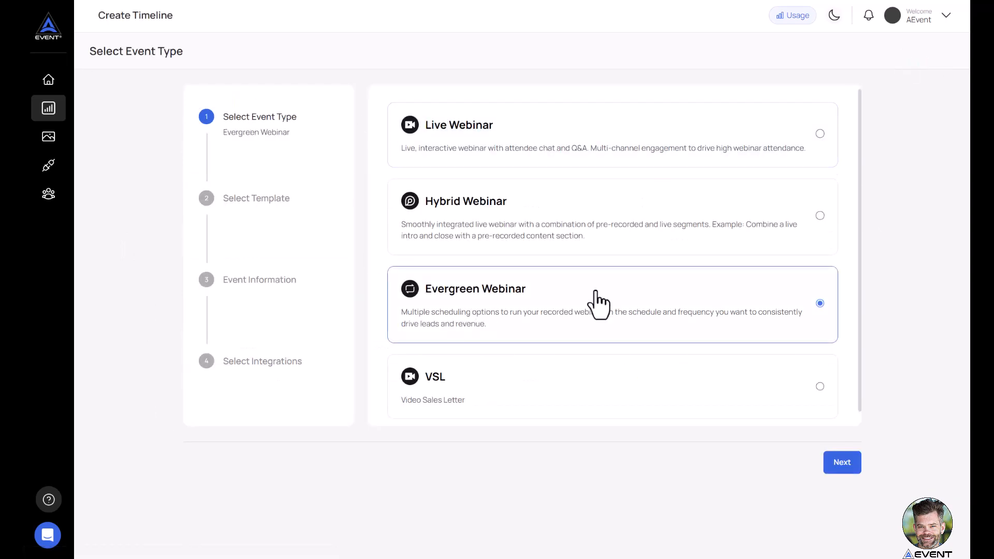
left_click(842, 468)
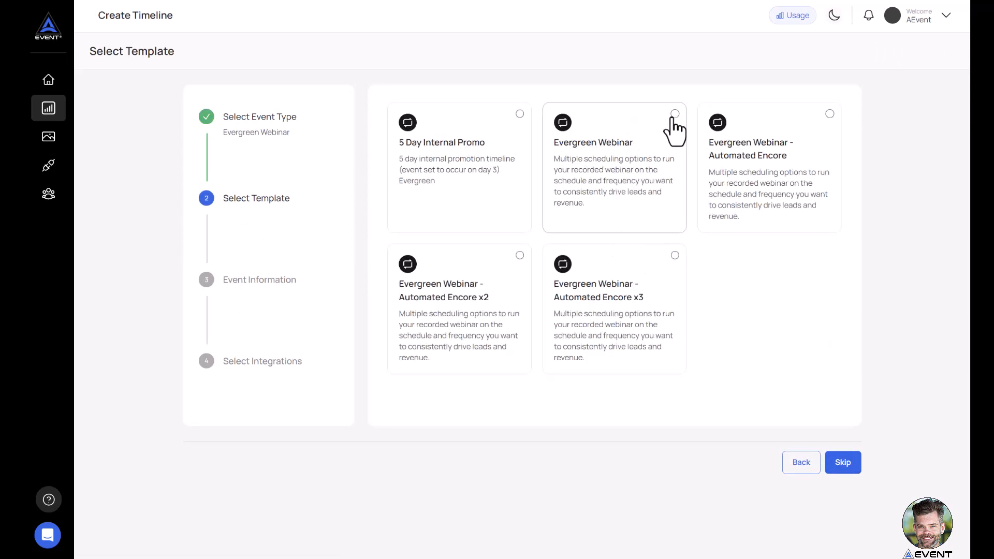
left_click(674, 115)
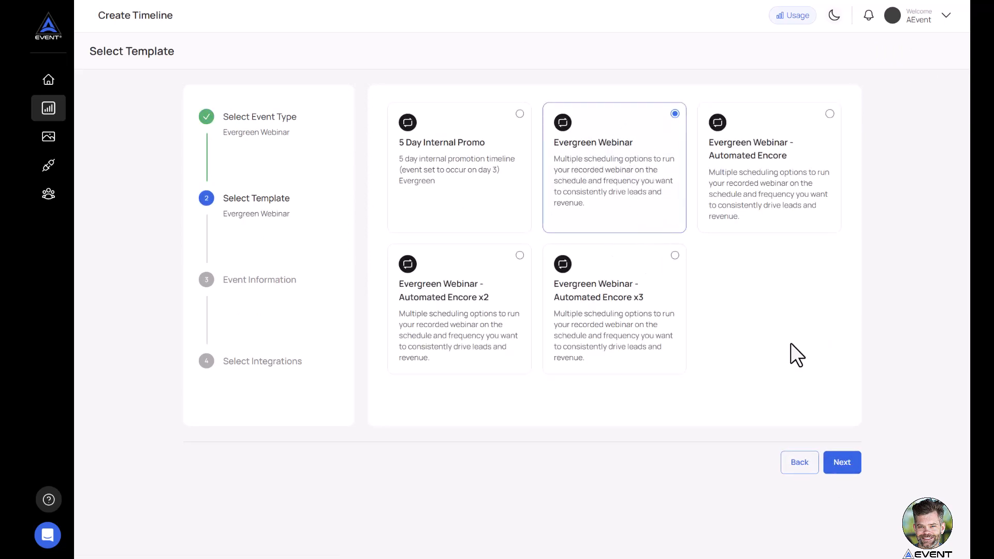
left_click(849, 467)
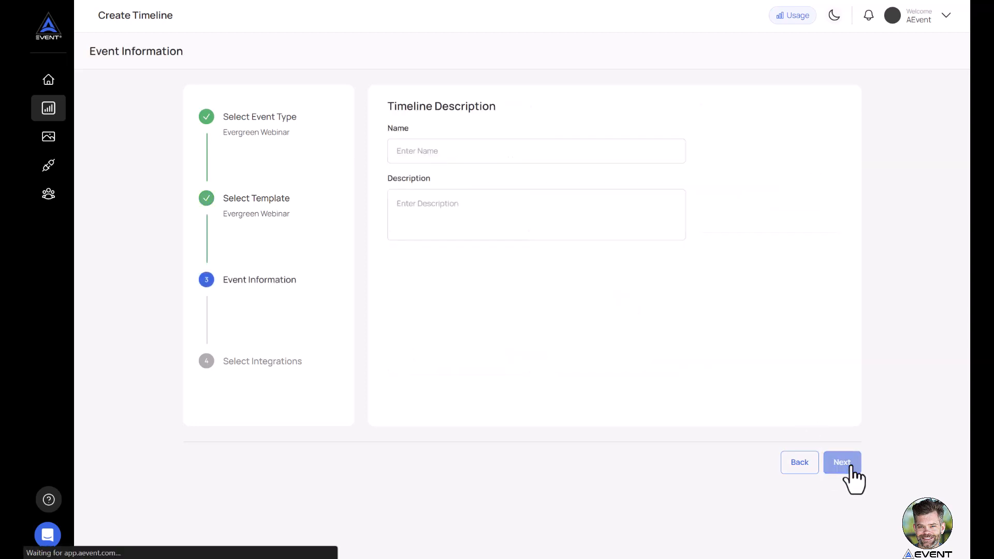
Enter "Attach Recurring 2" as both the name and description of the timeline, and continue to the integrations.
left_click(527, 150)
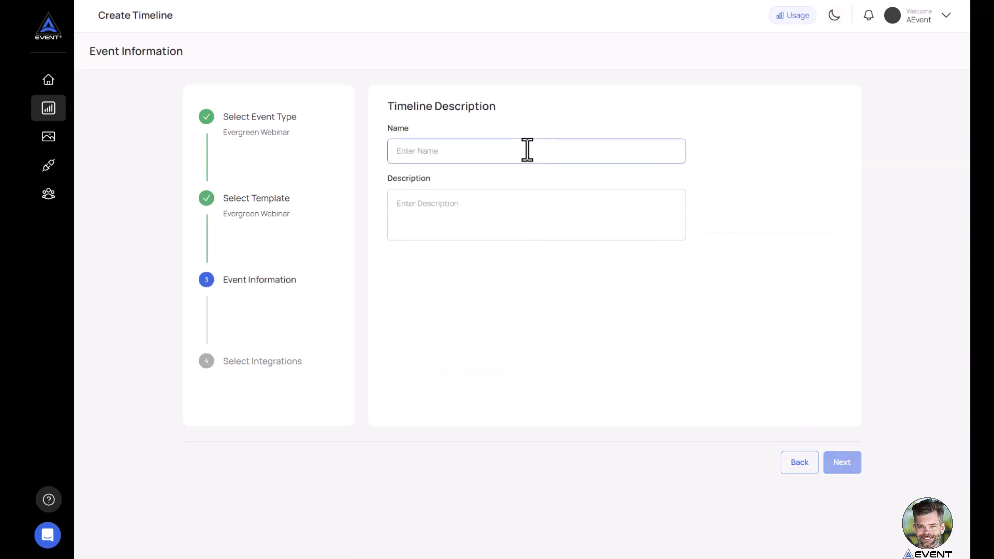
type("Attach Rec")
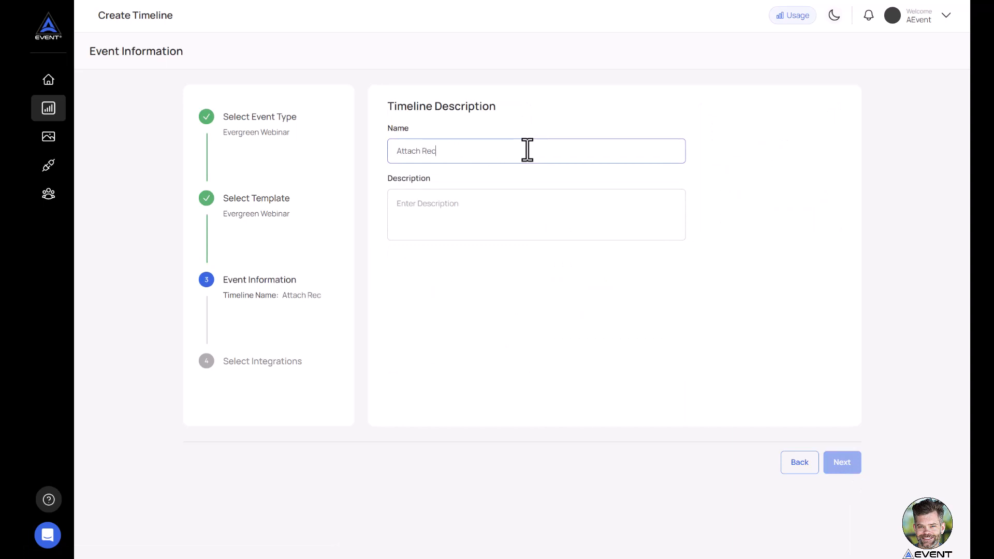
type("urring 2")
key("ctrl+a")
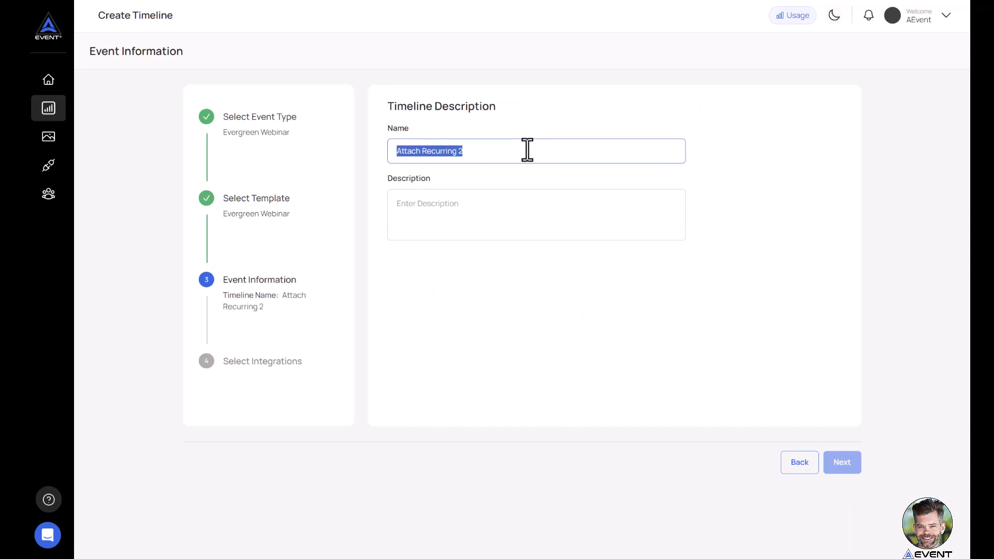
key("ctrl+c")
key("Tab")
key("ctrl+v")
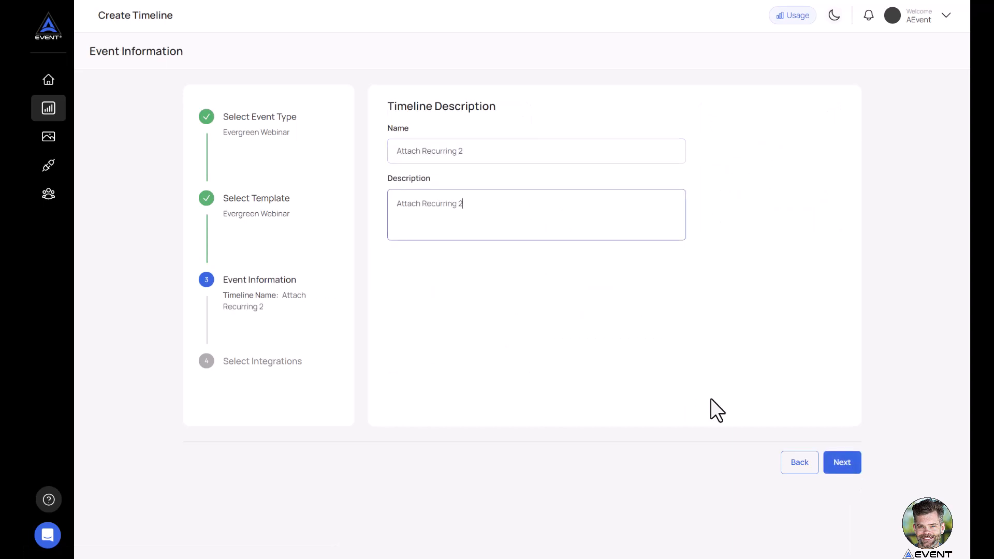
left_click(845, 469)
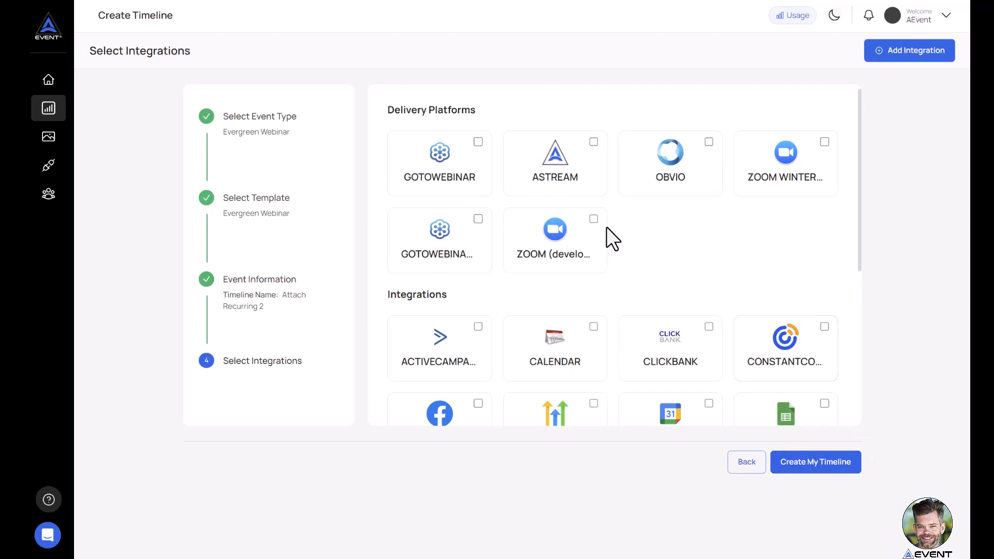
Choose the developer Zoom account as the delivery platform and create the timeline.
left_click(593, 219)
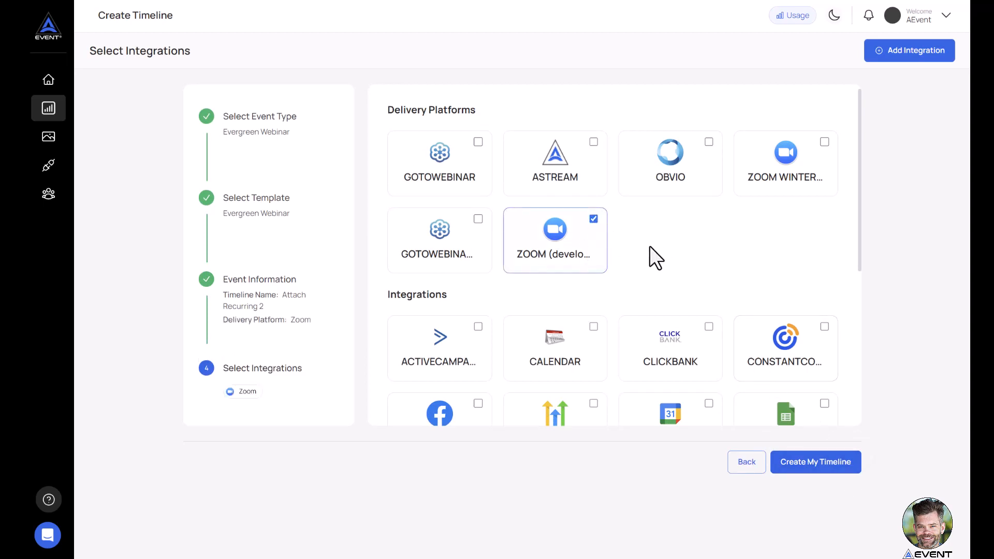
left_click(817, 471)
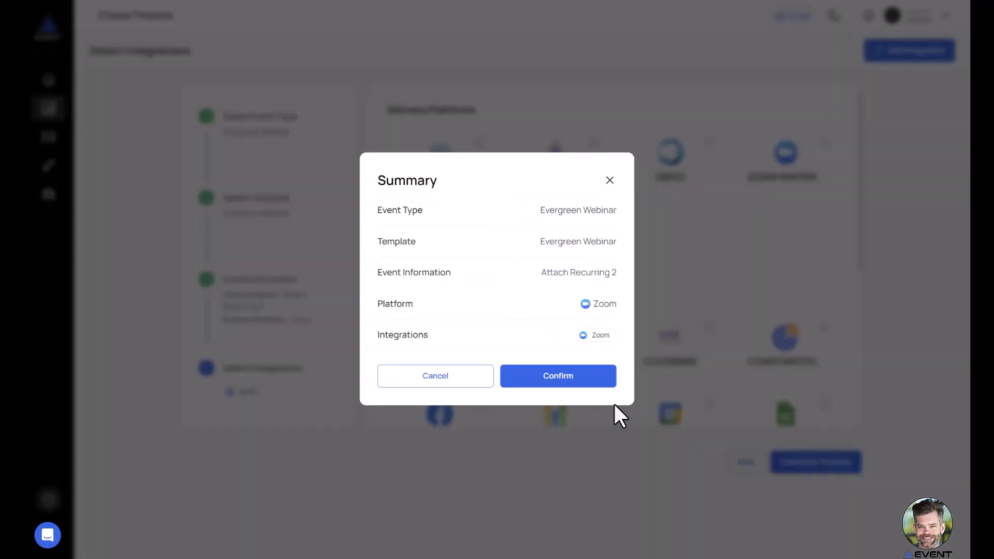
left_click(571, 386)
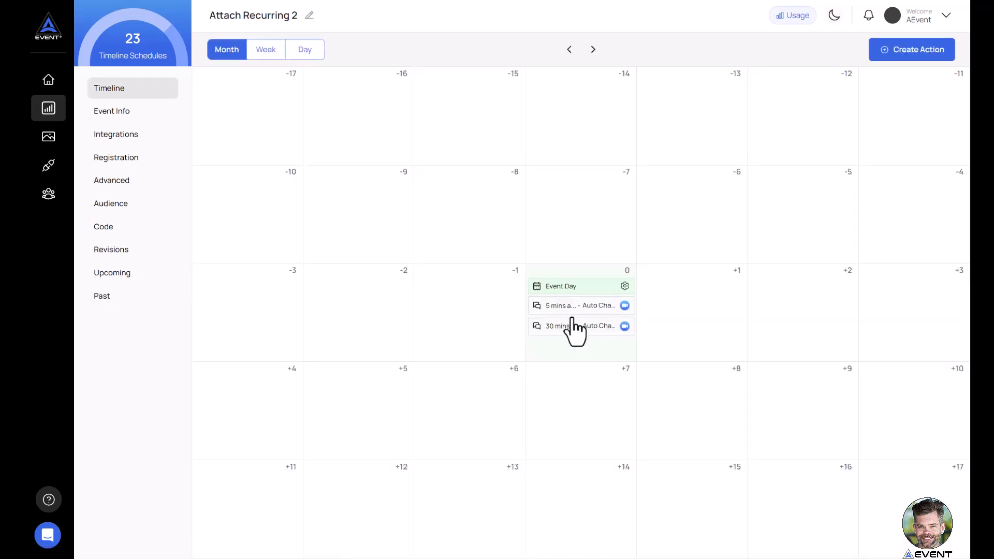
Review the timing and message of the two Zoom auto chat actions on the event day, and close them without editing.
left_click(550, 311)
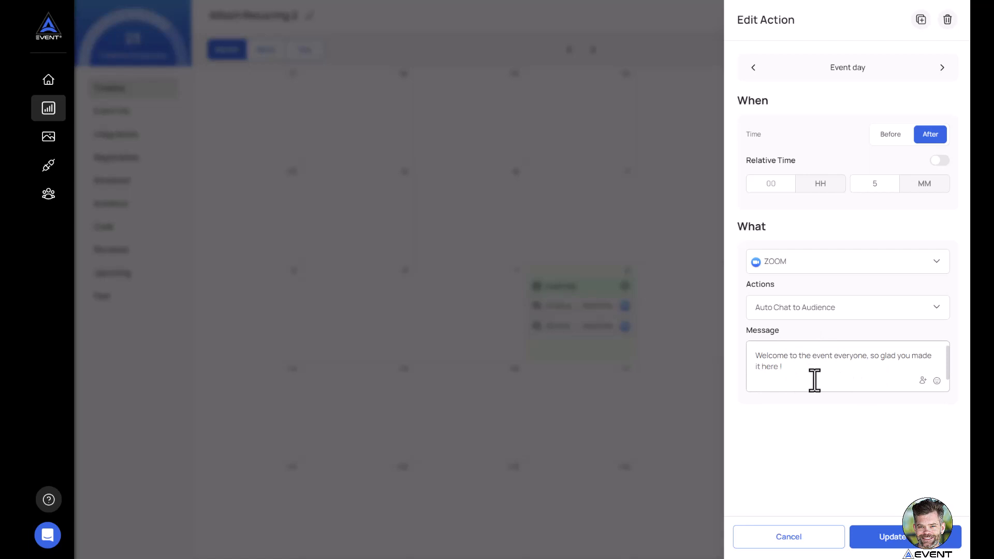
left_click(633, 417)
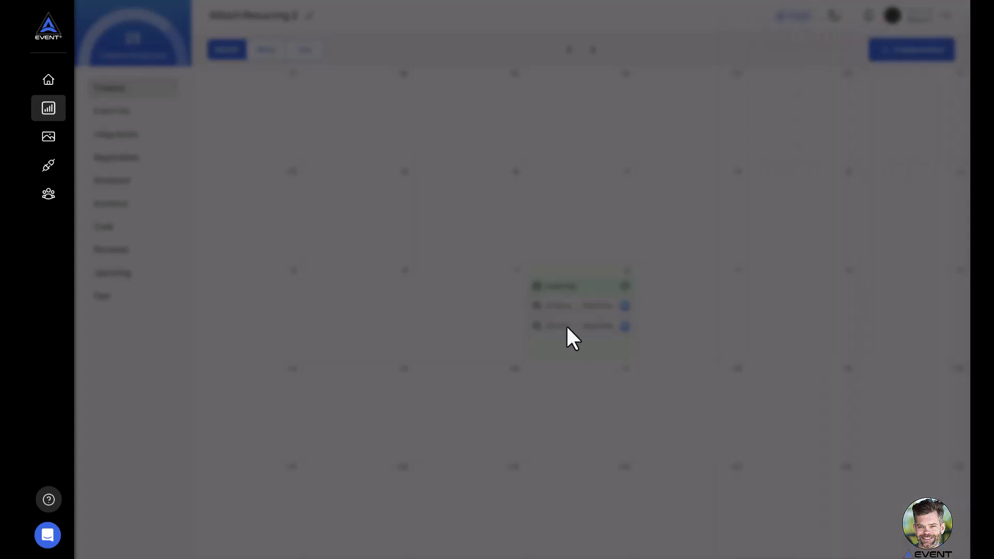
left_click(559, 329)
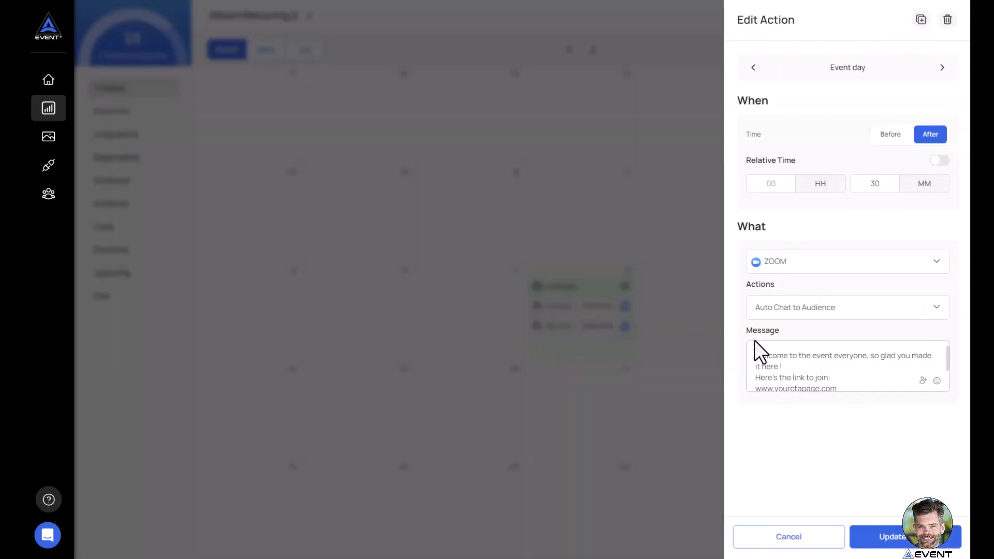
left_click(424, 218)
left_click(305, 51)
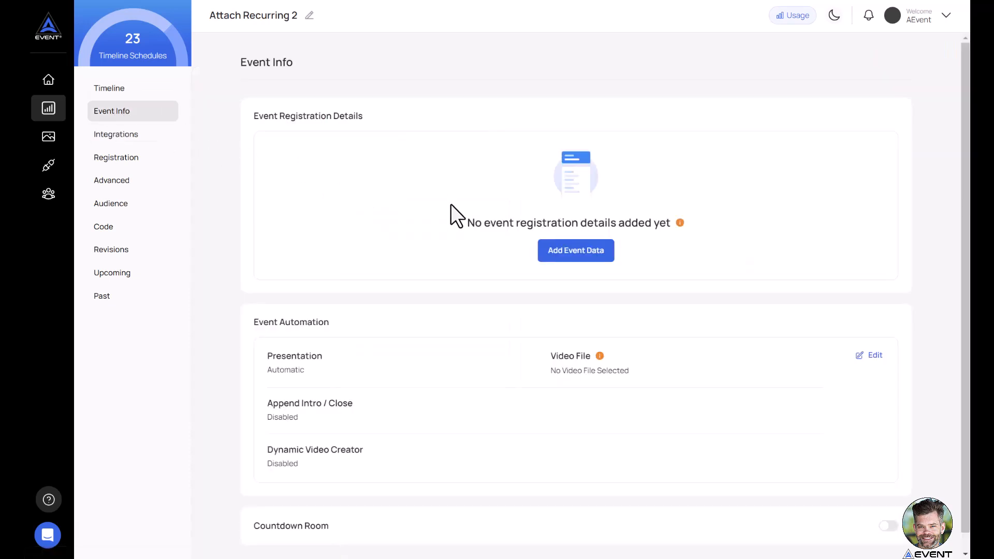
Add the event registration details with "Attach Recurring 2" as both the Zoom event topic and description.
left_click(561, 251)
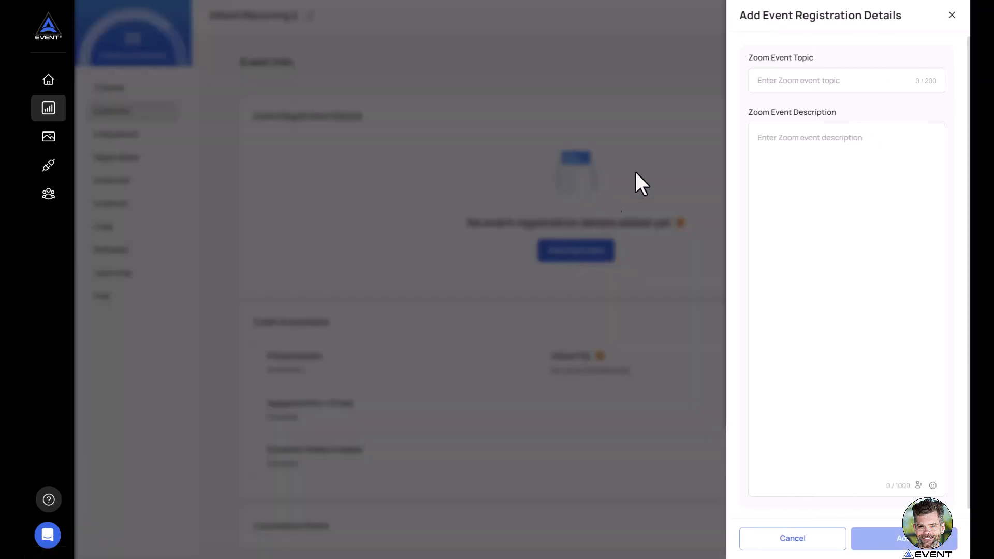
left_click(798, 85)
key("ctrl+v")
left_click(790, 159)
key("ctrl+v")
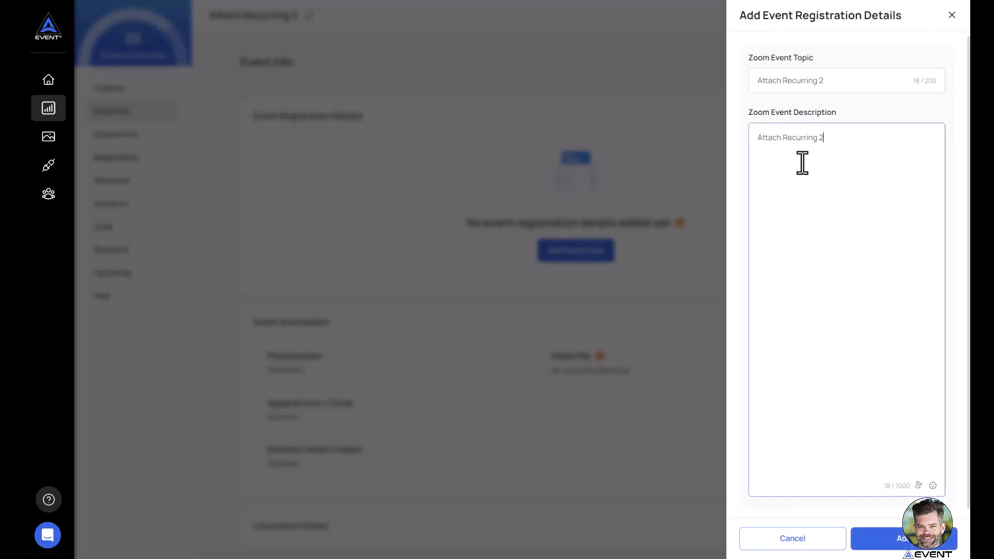
left_click(889, 539)
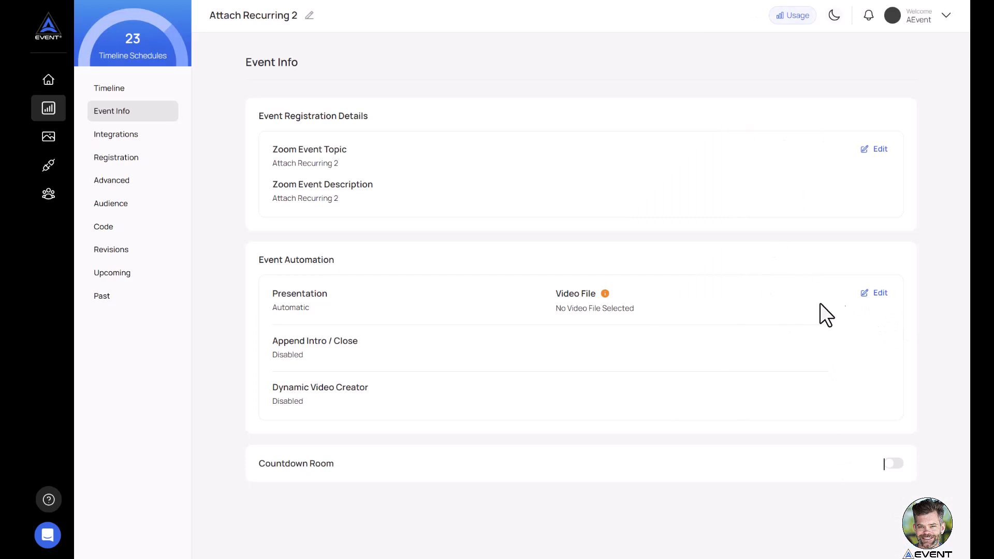
Set the event automation's video file to 12TipsWebinar.mp4 and save the update.
left_click(875, 293)
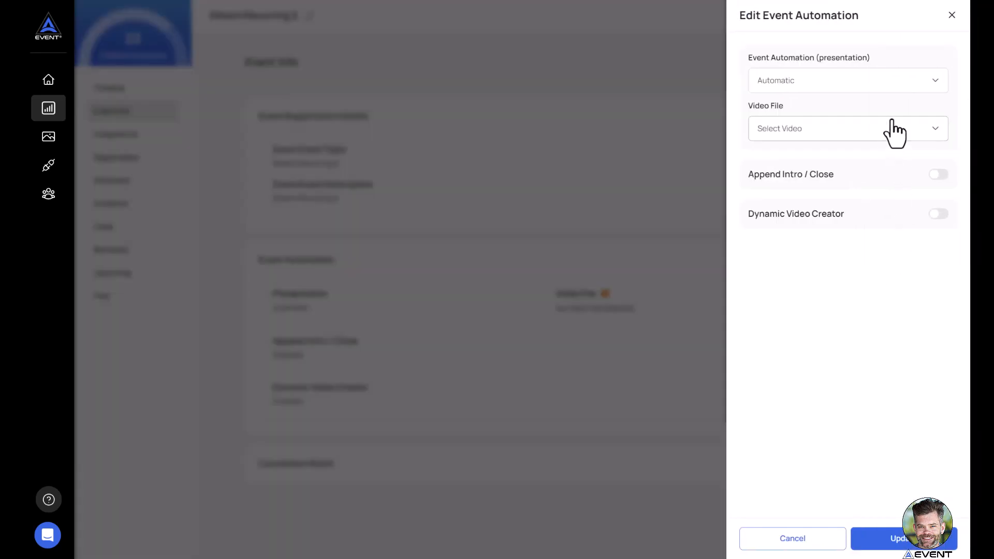
left_click(855, 133)
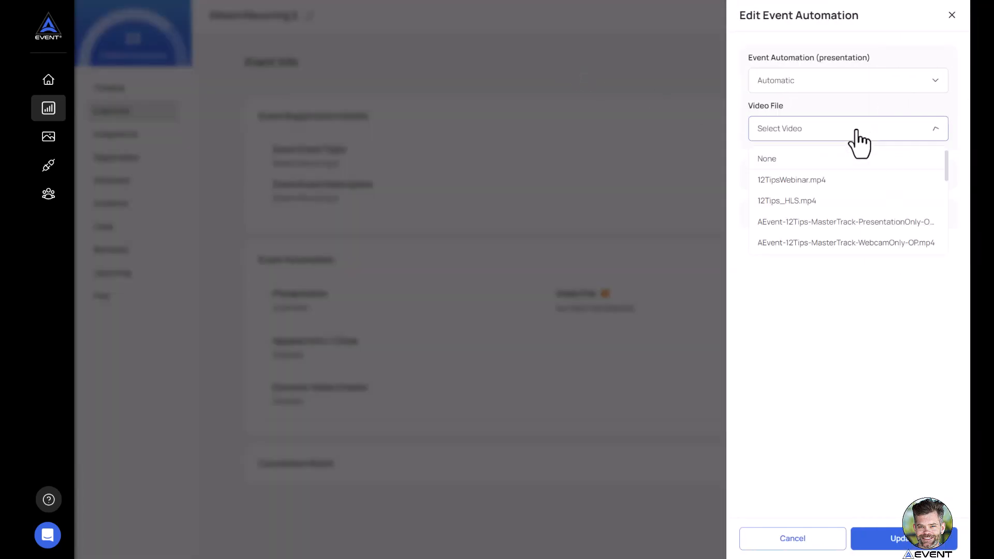
left_click(816, 181)
left_click(889, 537)
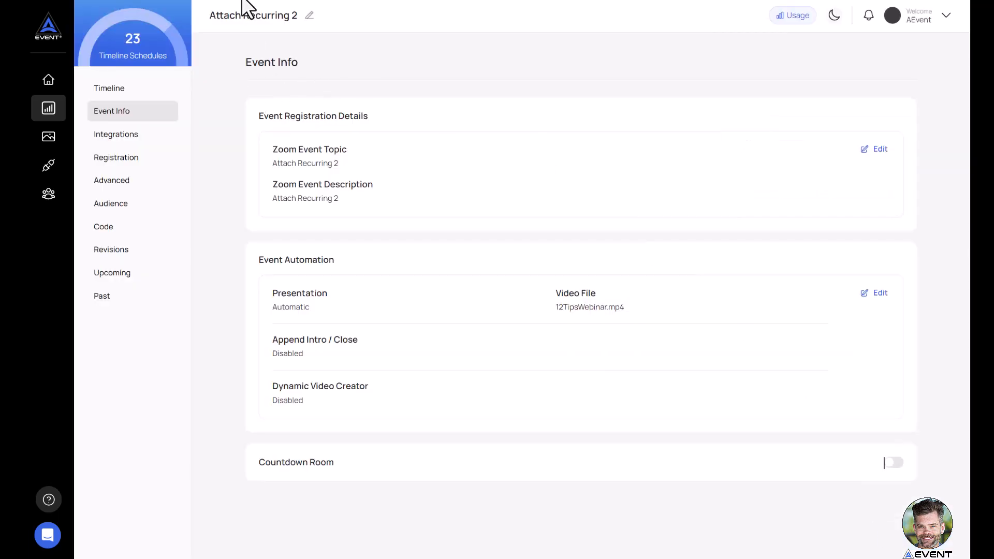
Review the event info of the Recurring Attach 1 timeline.
left_click(48, 107)
left_click(250, 388)
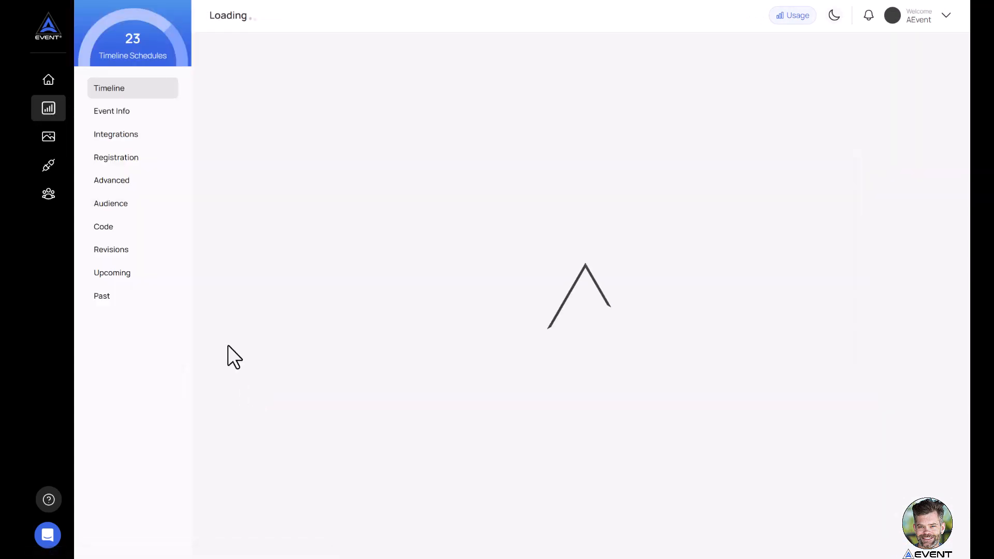
left_click(126, 113)
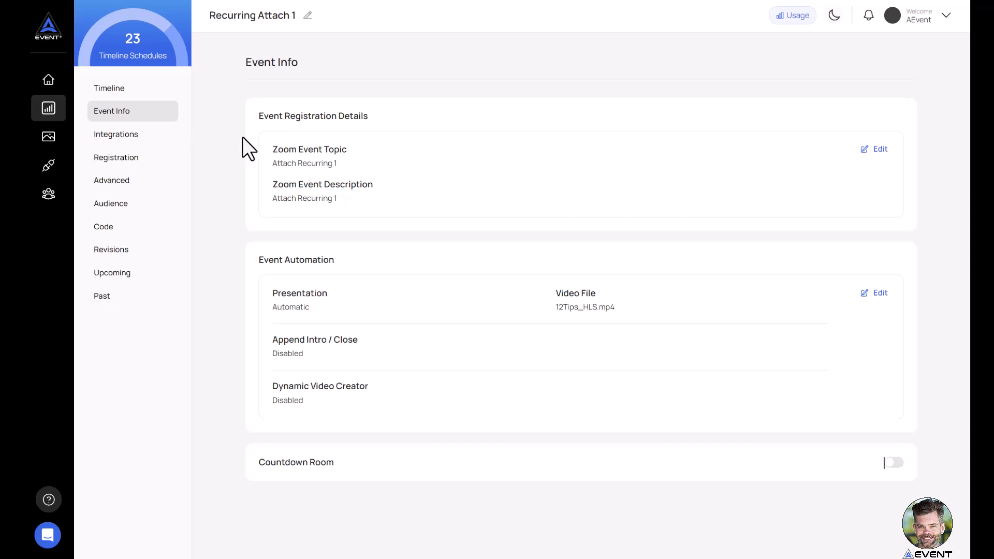
Start scheduling an event from the dashboard with the Recurring Attach 1 timeline and the ZOOM (developer@) integration.
left_click(49, 80)
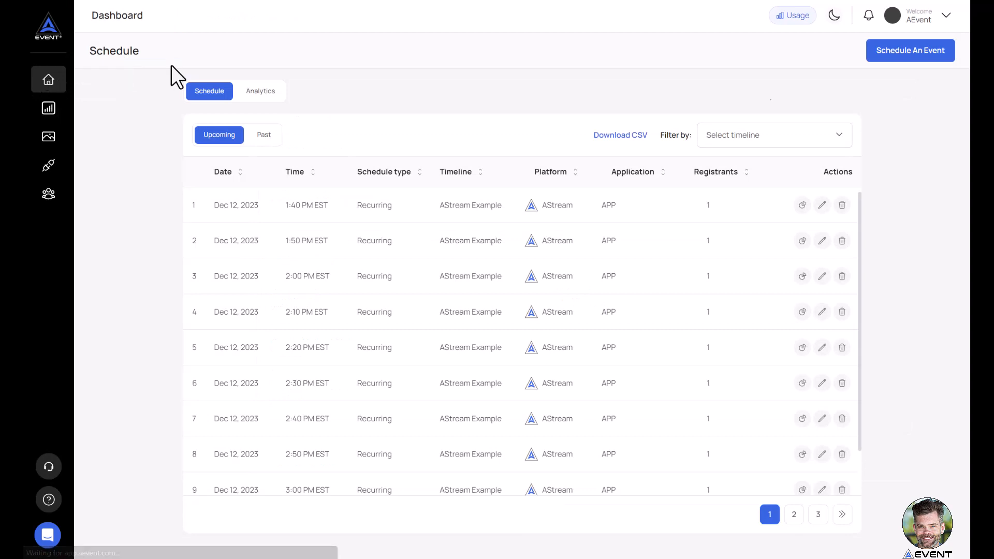
left_click(925, 55)
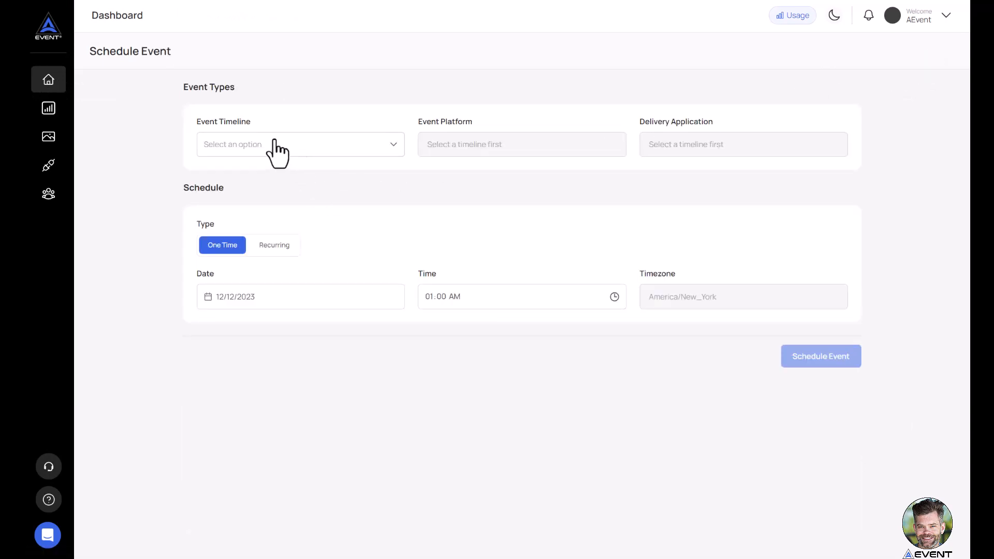
left_click(274, 145)
scroll(277, 178, "down", 3)
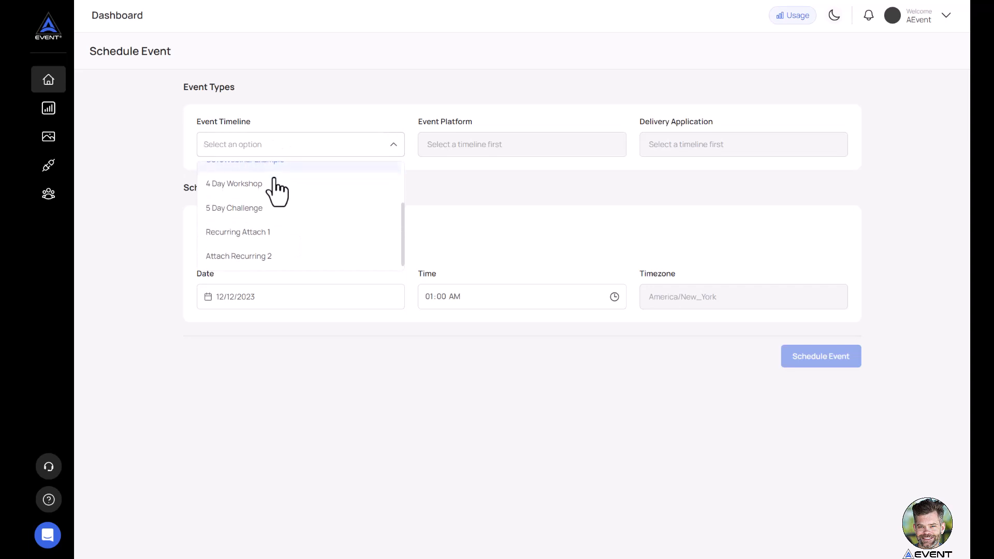
left_click(265, 232)
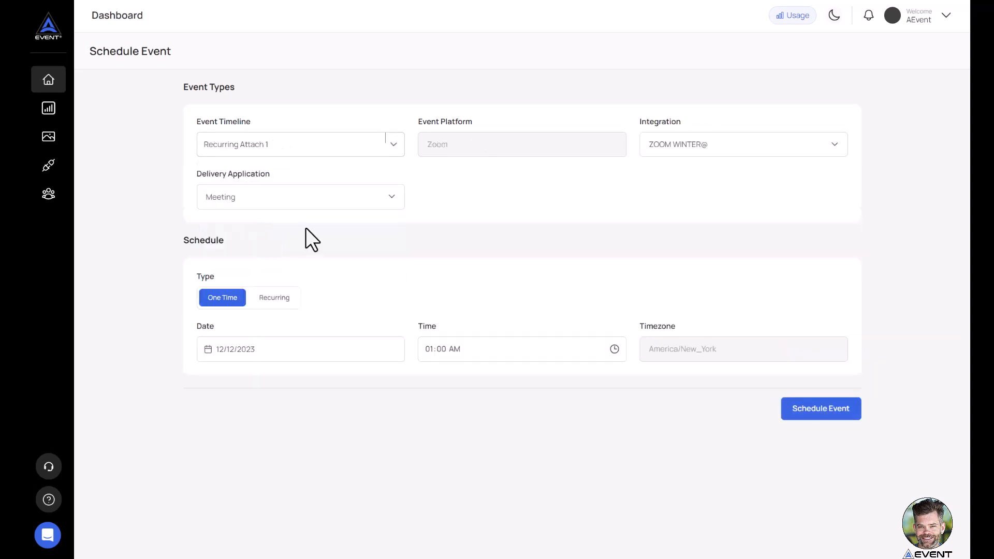
left_click(677, 147)
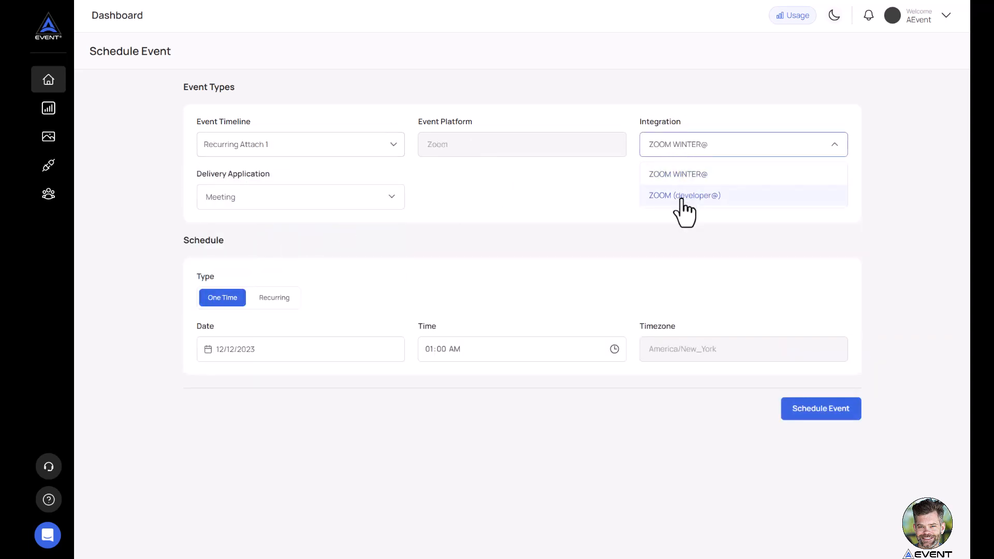
left_click(679, 196)
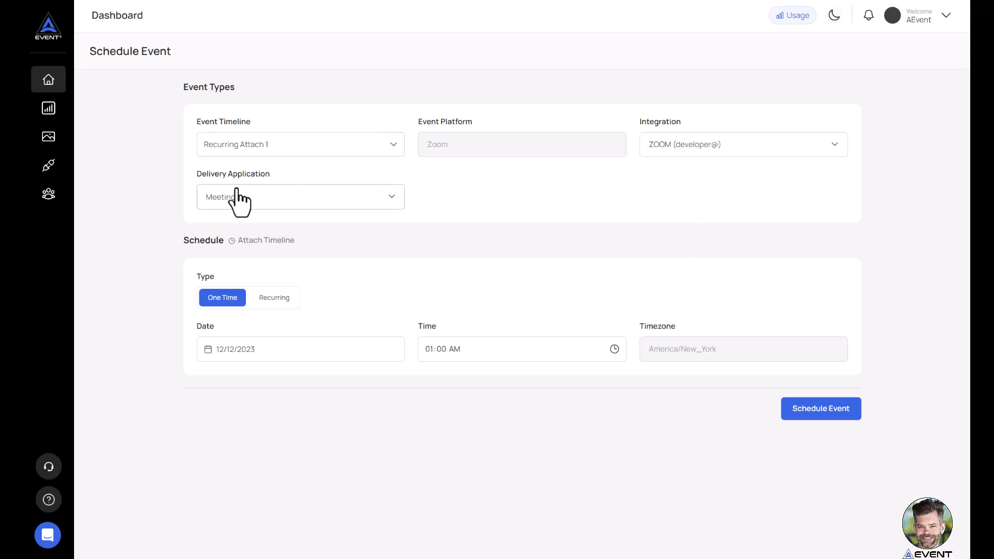
Attach the Recurring Attach 1 timeline to the pre-scheduled Dec 19, 2023 3:00 PM CST Tutorial meeting and schedule the event.
left_click(243, 242)
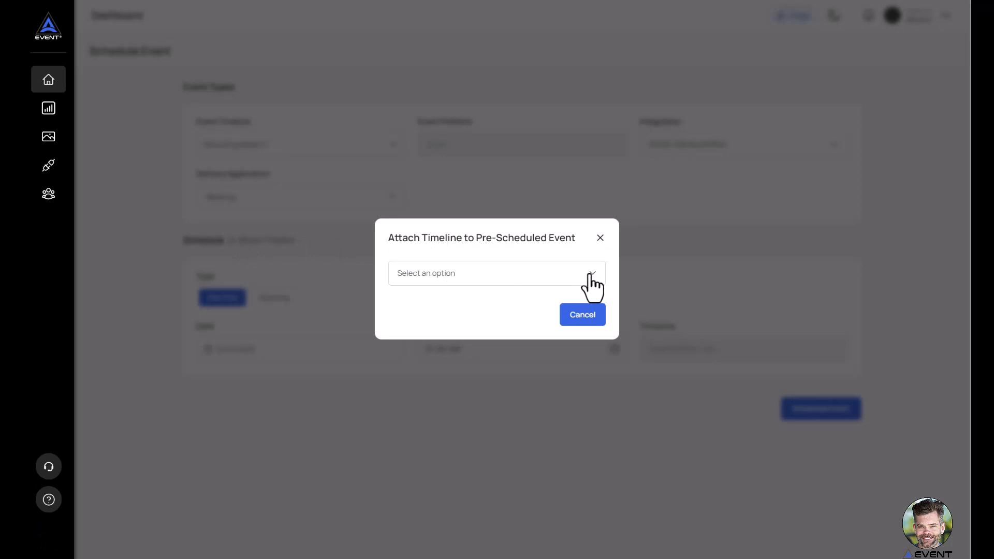
left_click(601, 271)
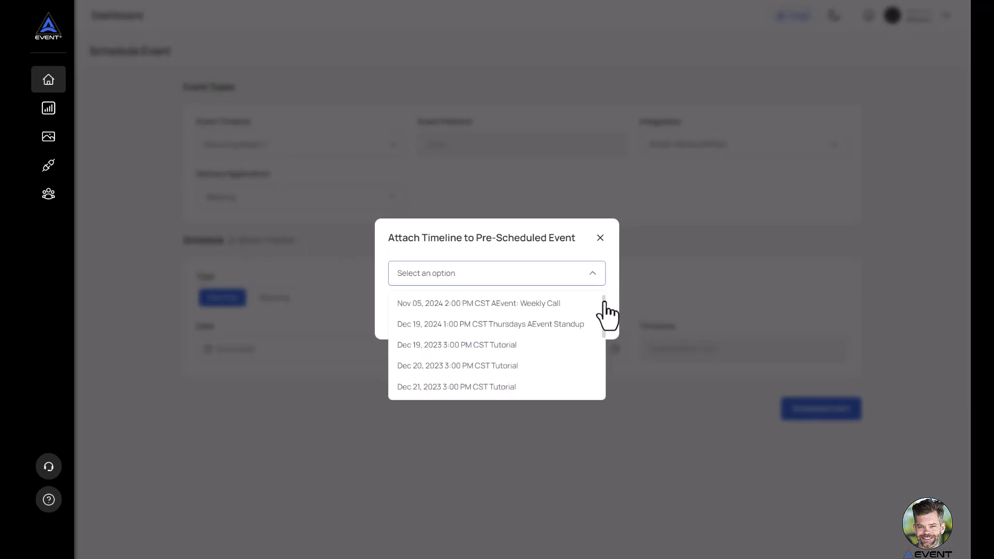
scroll(604, 312, "down", 1)
scroll(604, 312, "down", 1)
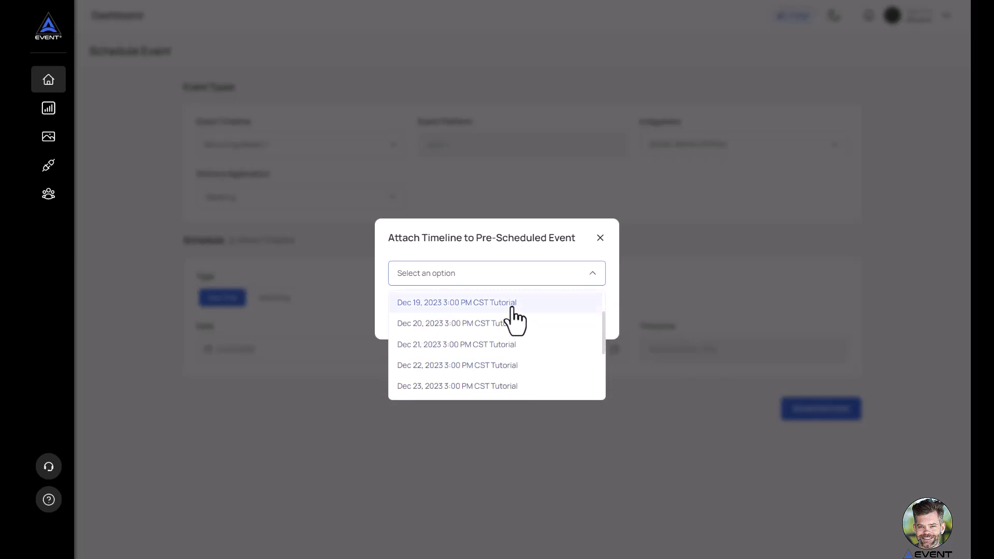
left_click(491, 305)
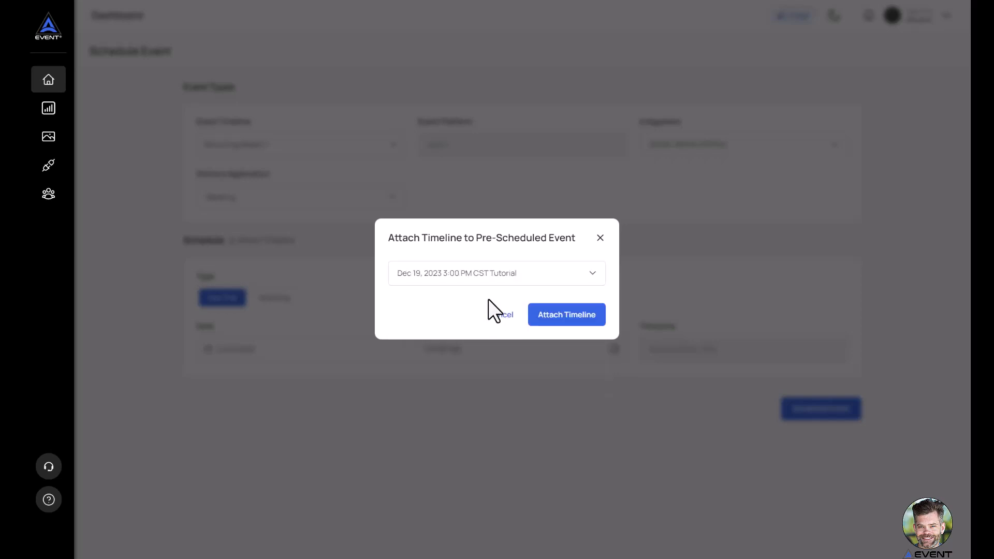
left_click(573, 318)
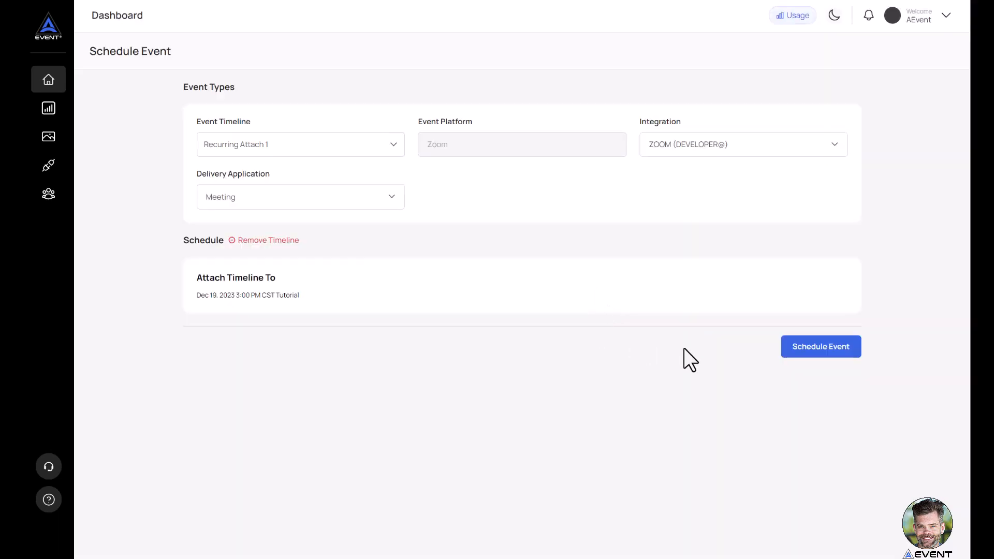
left_click(824, 357)
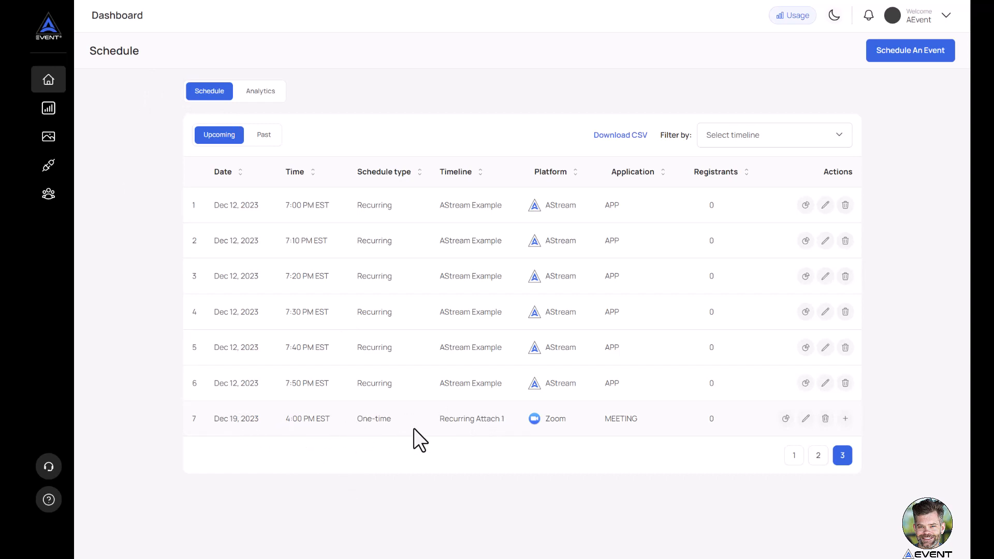
Start scheduling another event with the Attach Recurring 2 timeline and the ZOOM (developer@) integration.
left_click(914, 52)
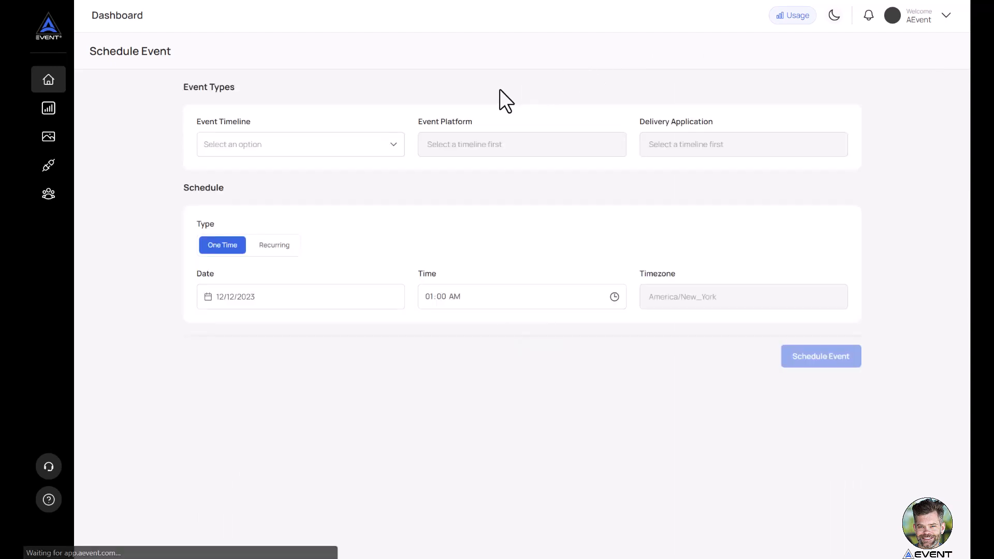
left_click(364, 155)
scroll(321, 227, "down", 2)
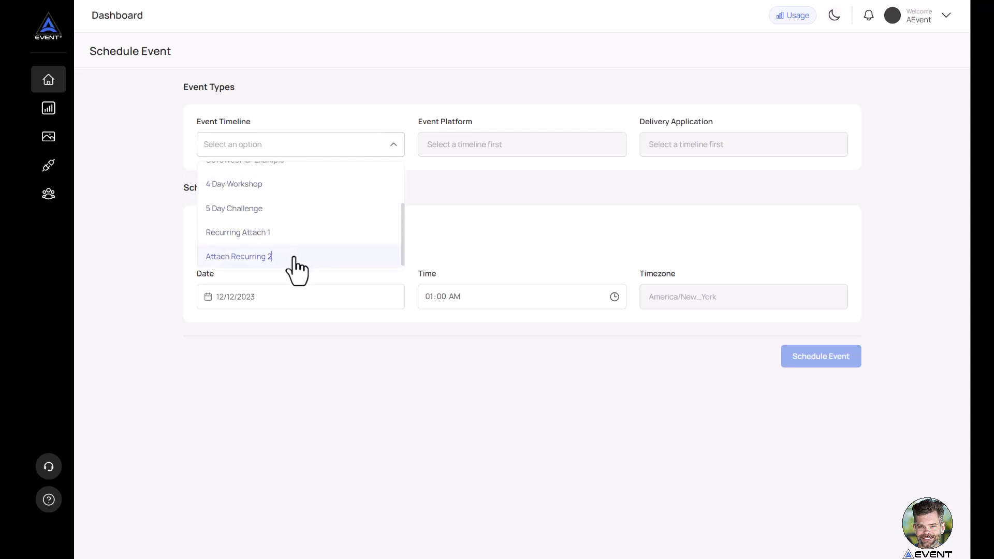
left_click(293, 258)
left_click(686, 155)
left_click(684, 196)
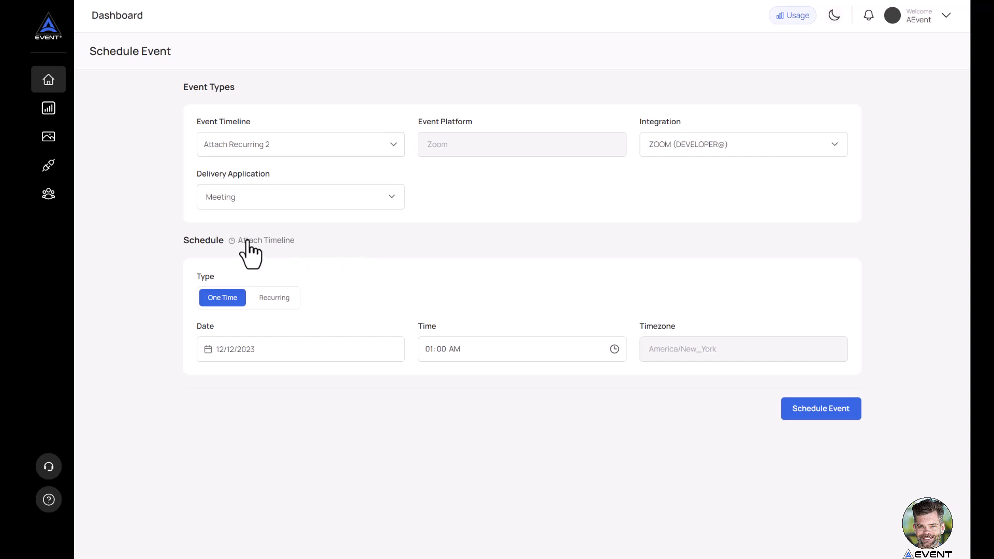
Attach the Attach Recurring 2 timeline to the pre-scheduled Dec 23, 2023 3:00 PM CST Tutorial meeting and schedule the event.
left_click(266, 241)
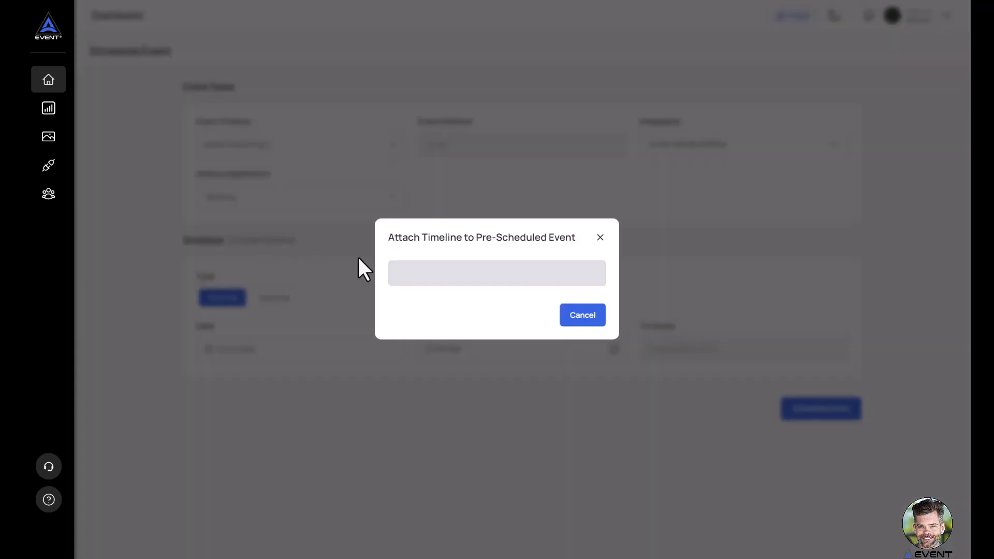
left_click(592, 276)
scroll(580, 332, "up", 2)
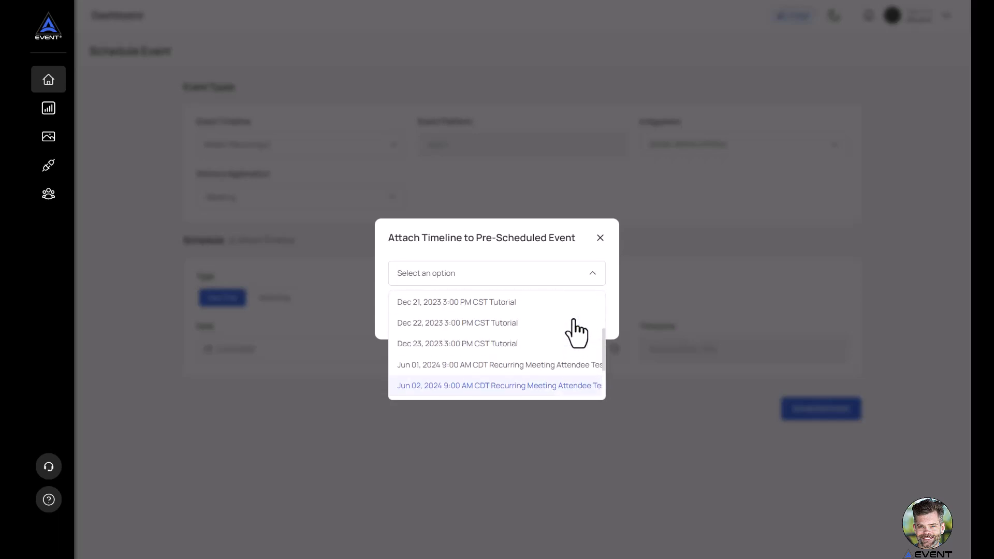
left_click(514, 344)
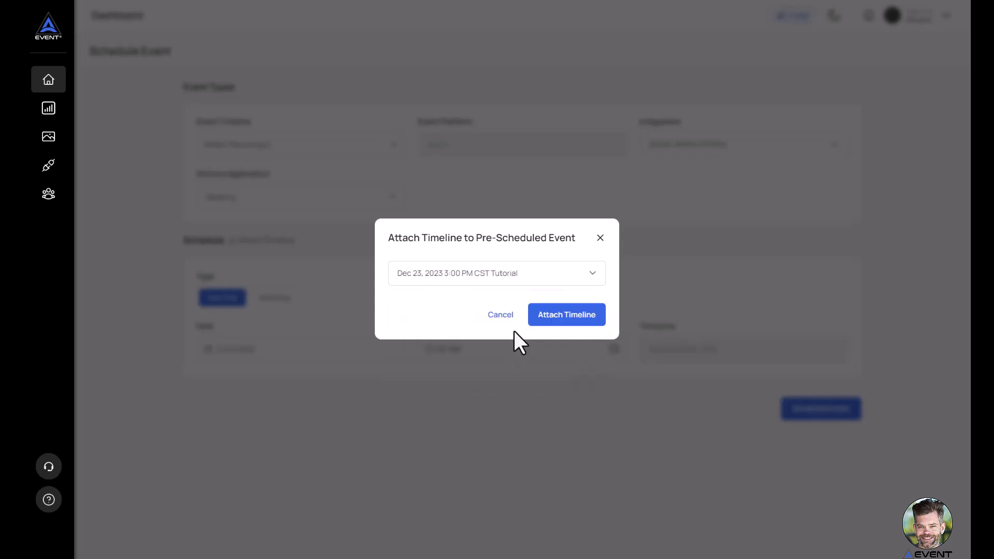
left_click(584, 316)
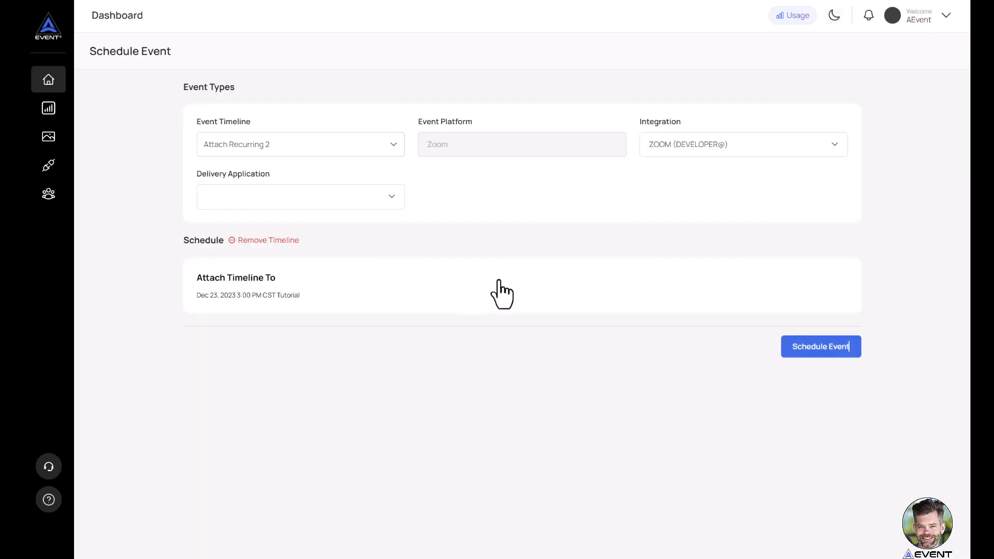
left_click(814, 353)
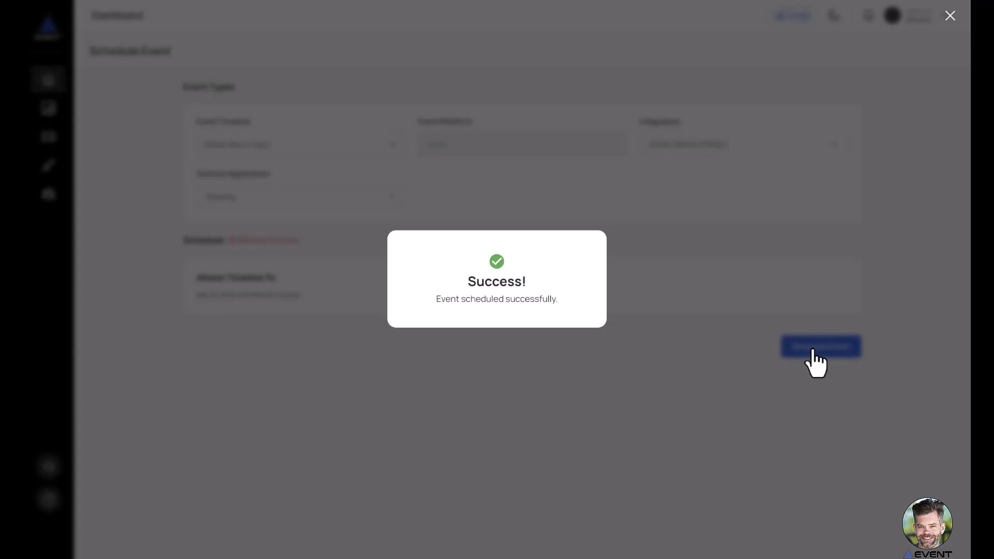